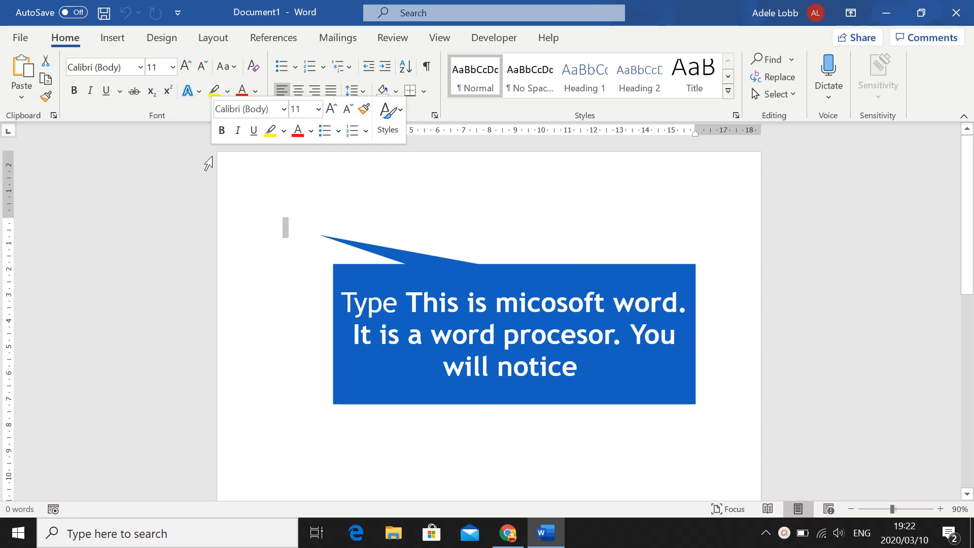
Enter "This is micosoft word. It is a word processor. You will notice th" as the opening text, erasing mistyped characters along the way
text(This is micosoft word. It is a word processor. You will notic)
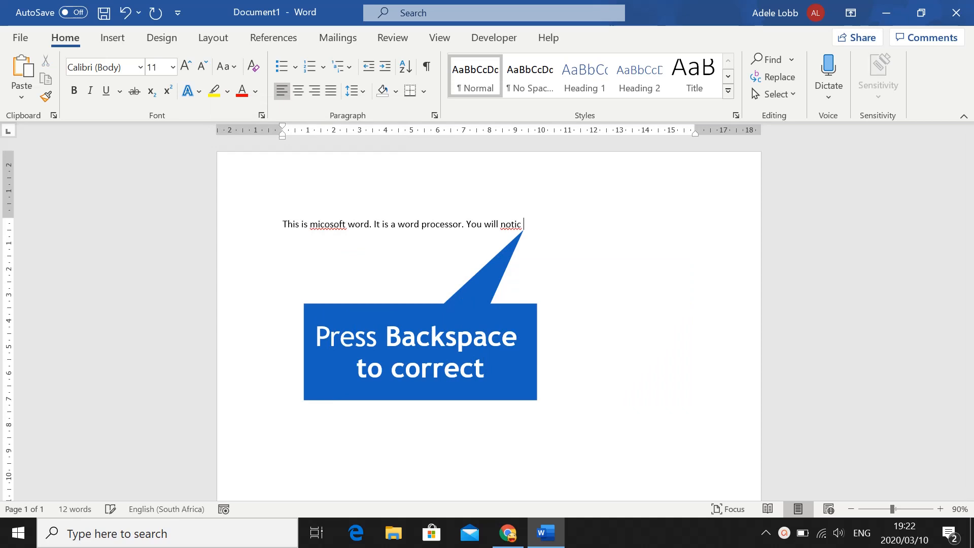
key(BackSpace)
text(e)
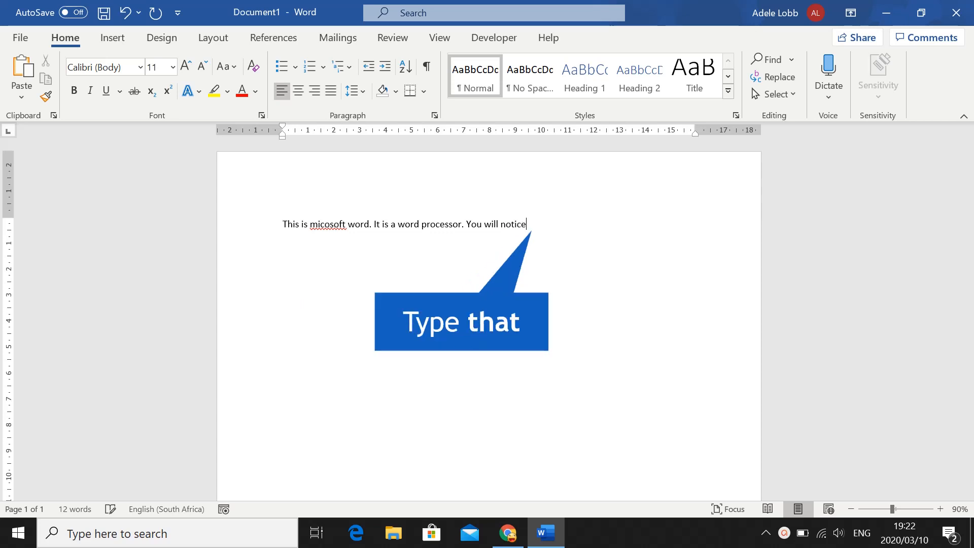
text( tht)
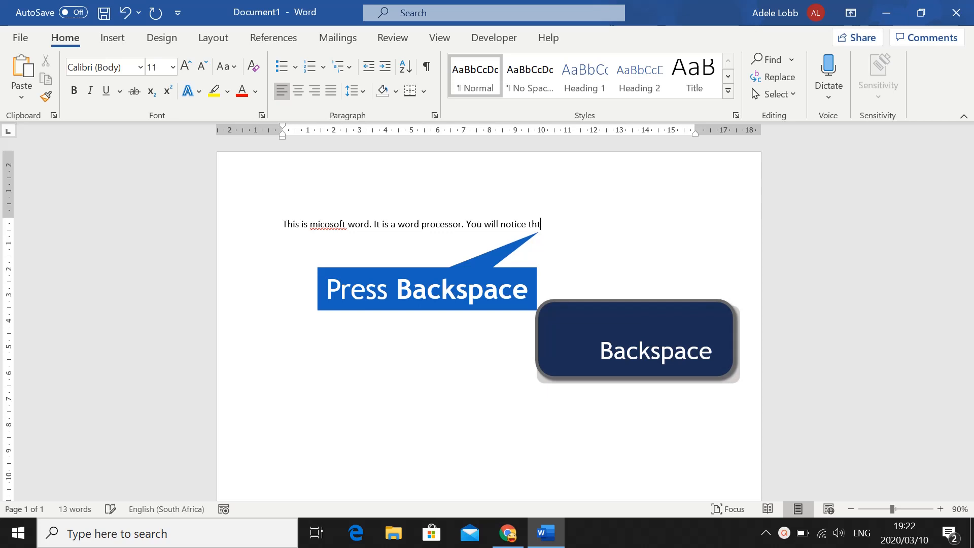
key(BackSpace)
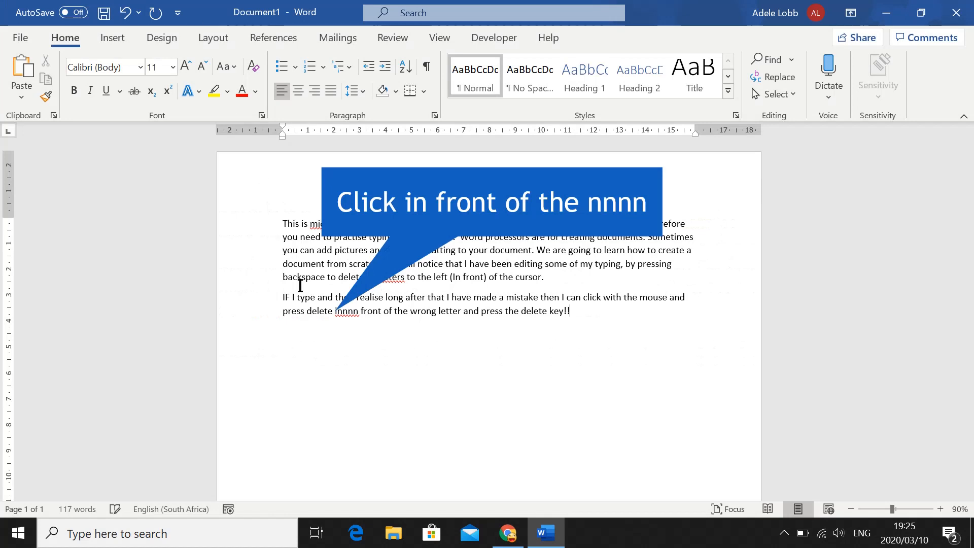
Delete the stray "nnnn" in the second paragraph and add "Can you type as quickly as I can??" as a new paragraph below
click(338, 310)
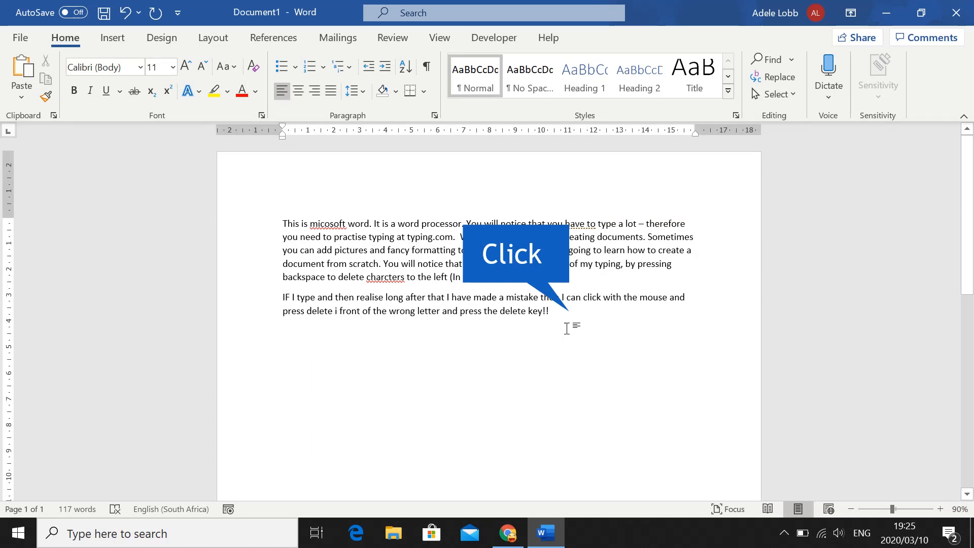
click(569, 312)
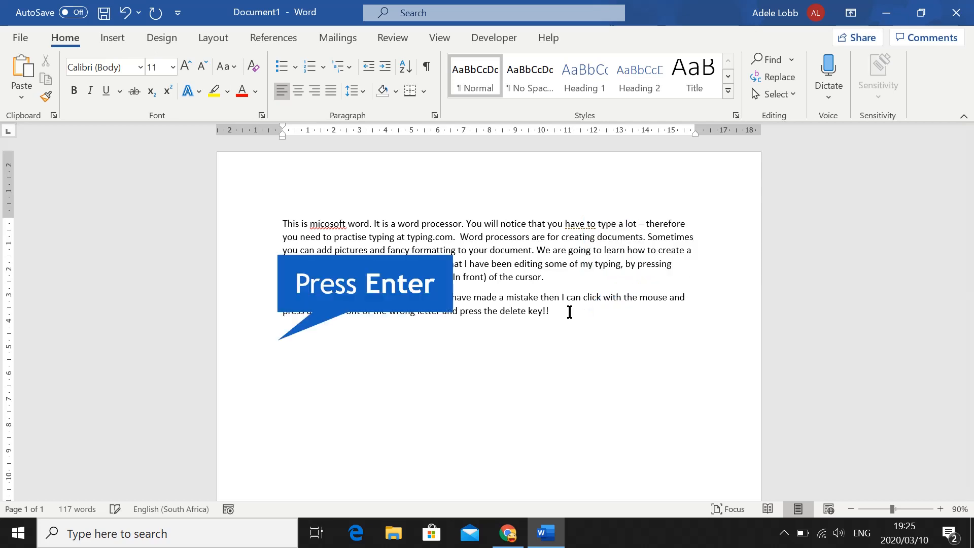
key(Return)
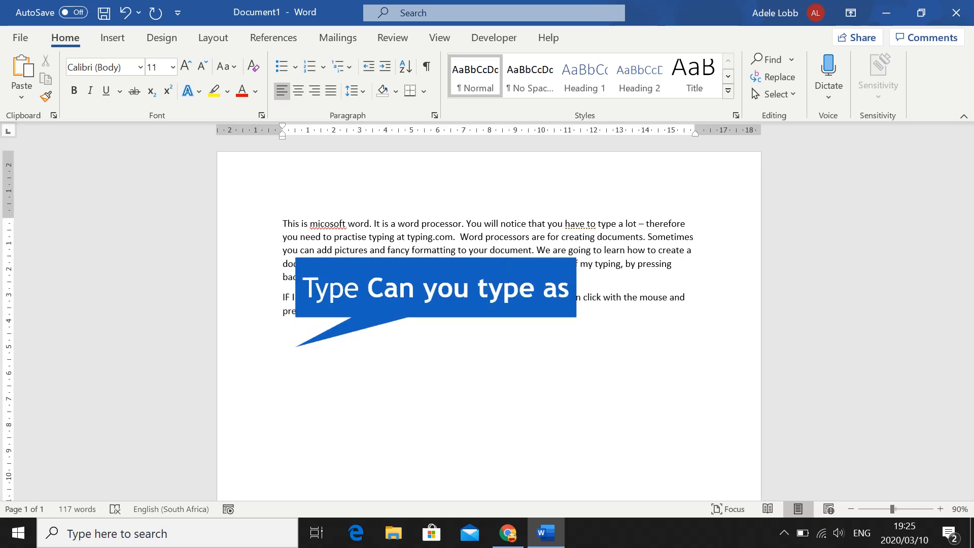
text(Can you type as qu)
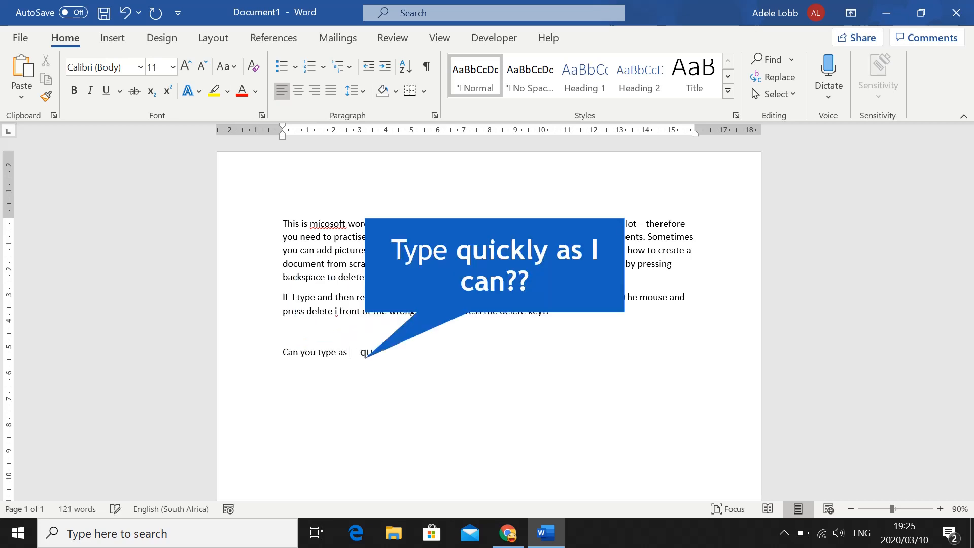
text(ickly as I can??)
text(quickly as I can??)
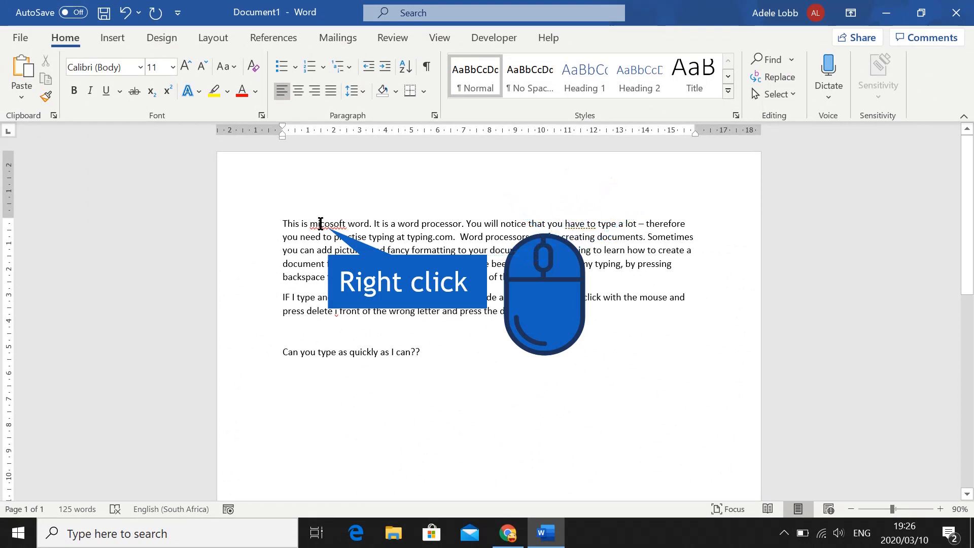
Correct the misspelled words "micosoft" to "Microsoft" and "charcters" to "characters" using the spelling suggestions
right_click(320, 224)
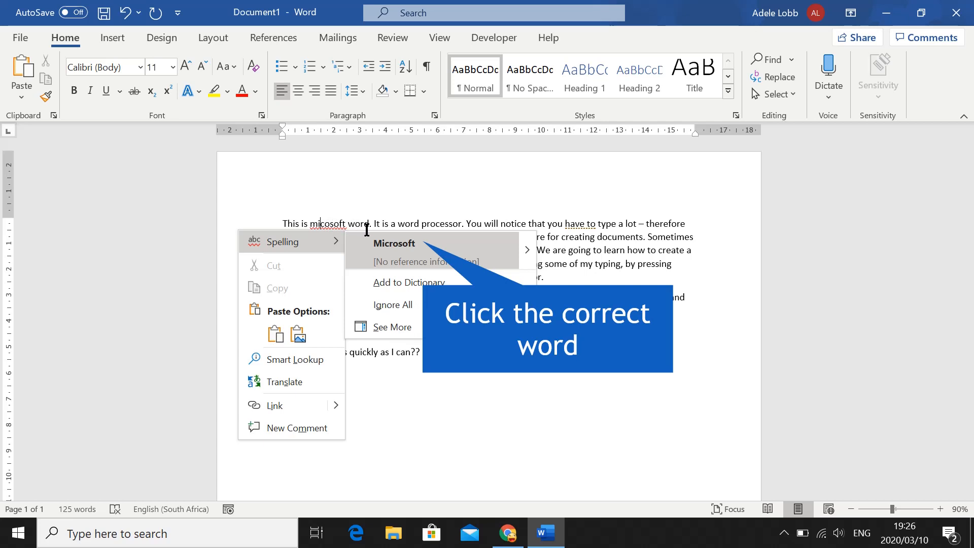
click(392, 243)
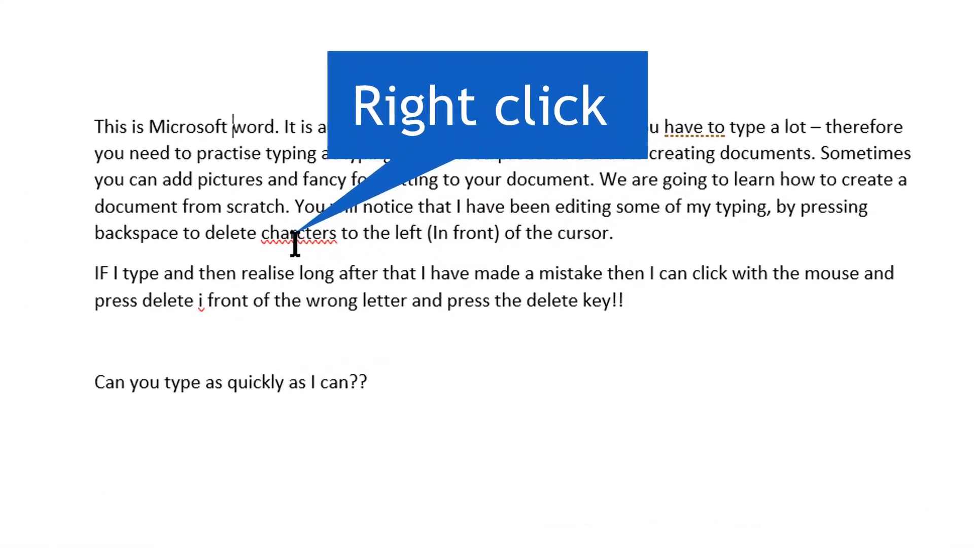
right_click(383, 280)
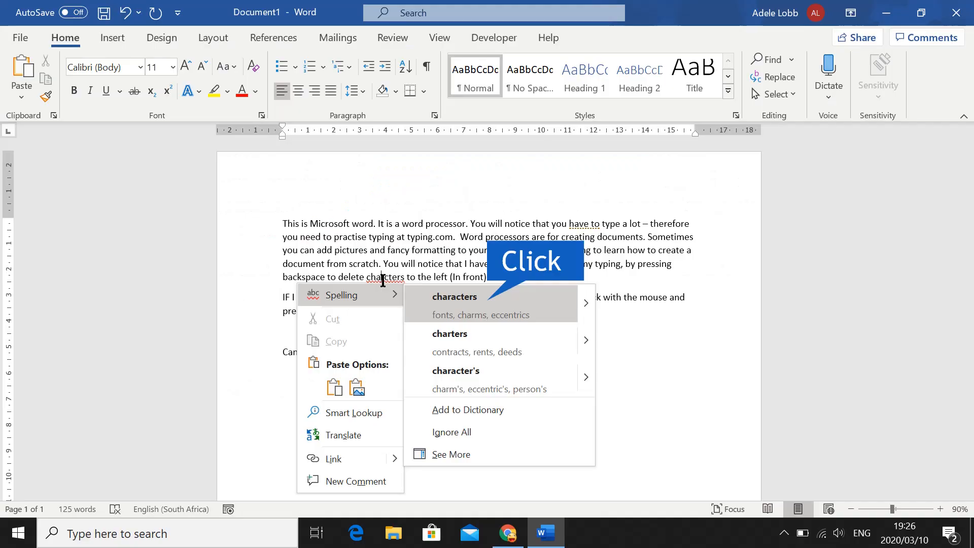
click(440, 302)
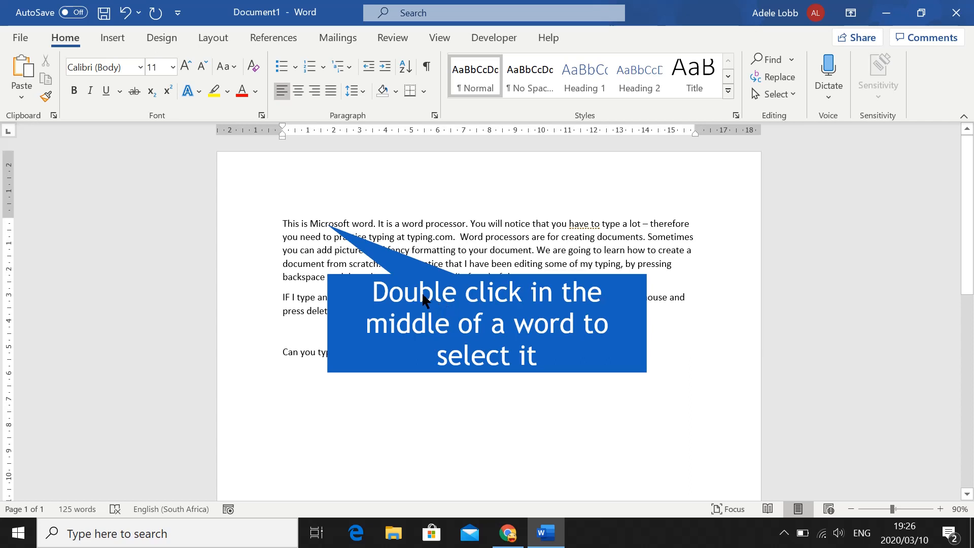
Make the word "Microsoft" bold and underline the word "processor" in the first line
double_click(333, 222)
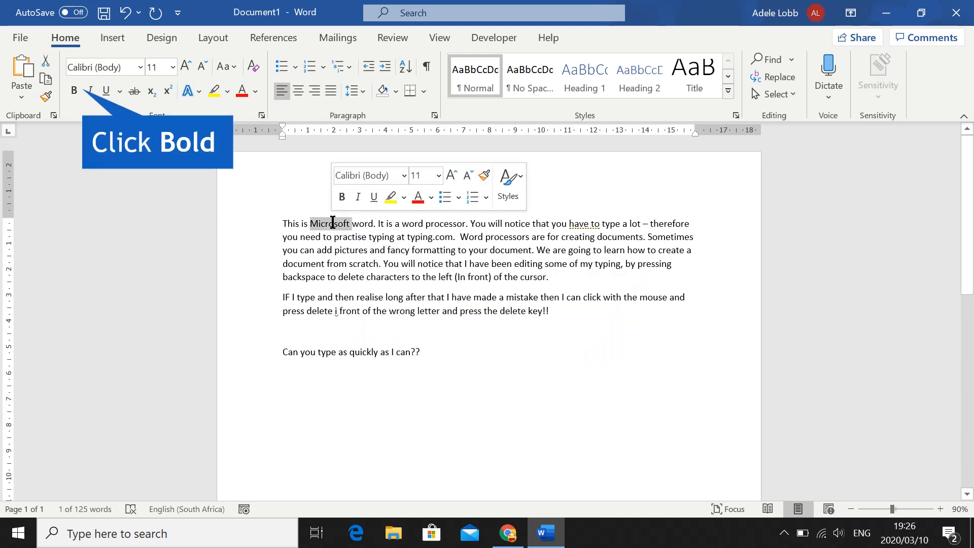
click(71, 91)
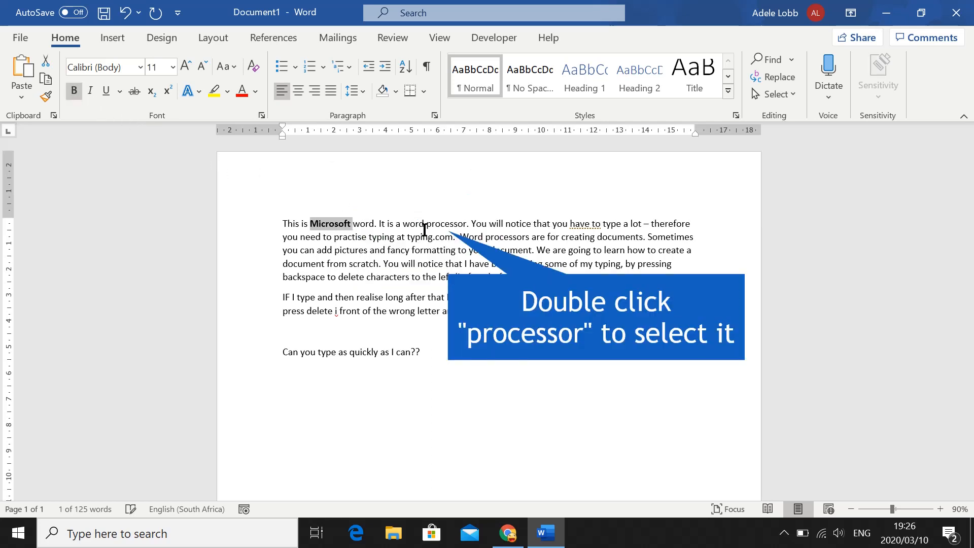
double_click(442, 225)
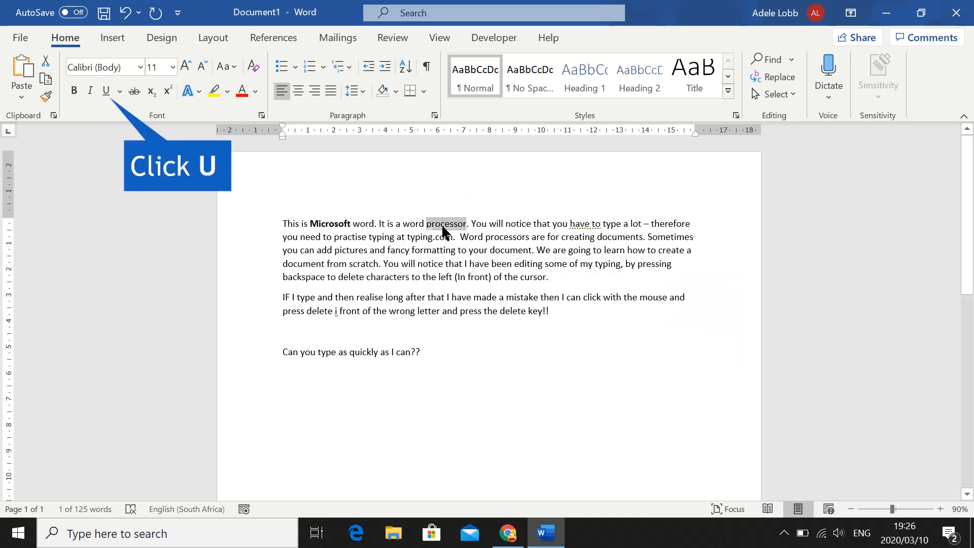
click(106, 91)
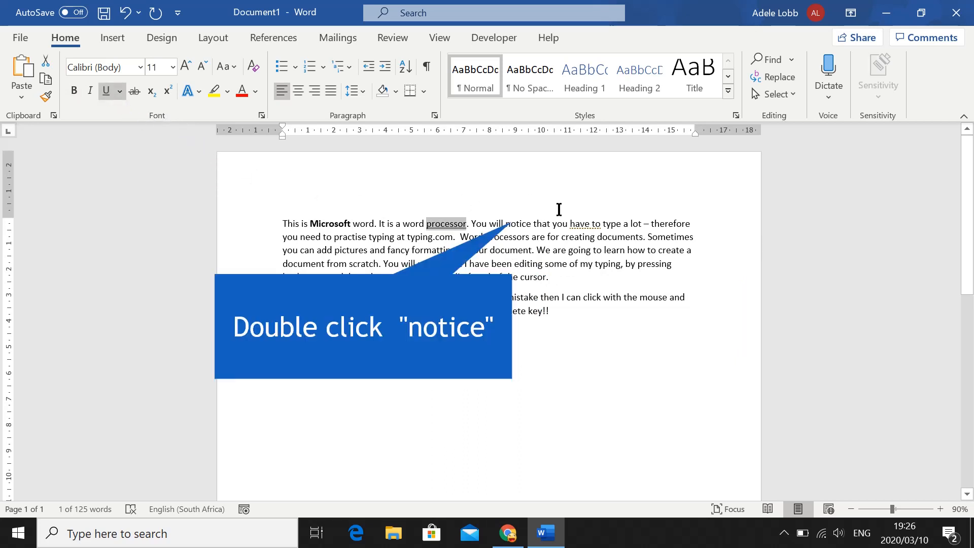
Italicise the word "notice" in the first line and ignore once the conciseness suggestion on "have to"
double_click(517, 226)
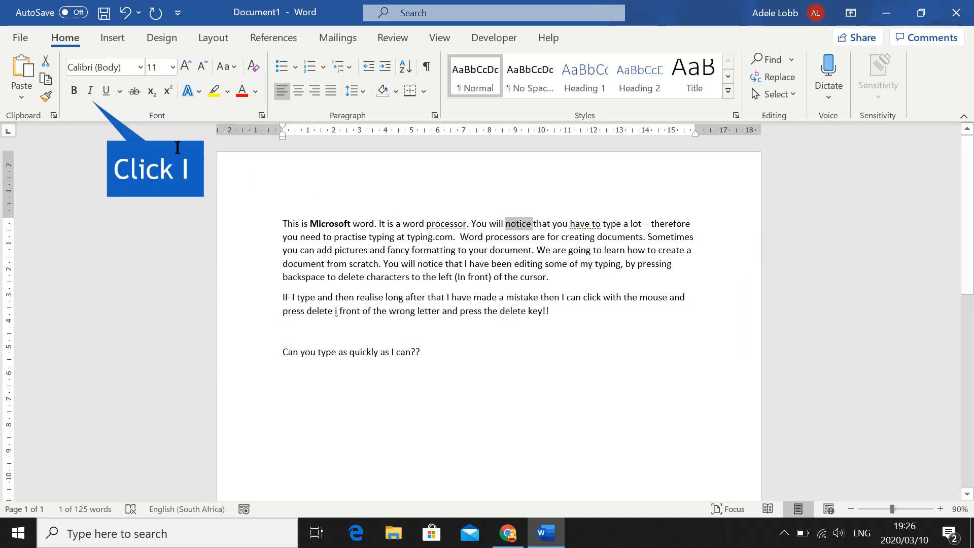
click(97, 91)
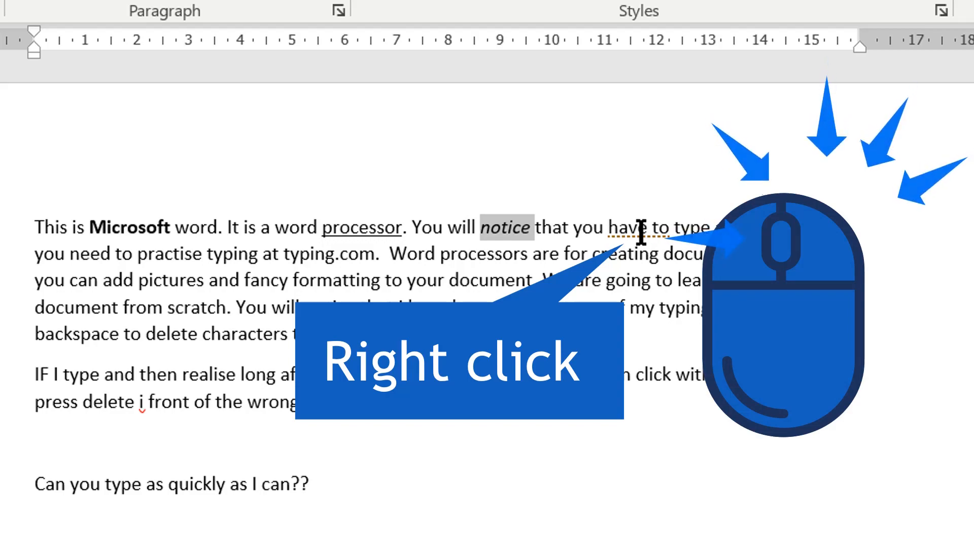
right_click(640, 232)
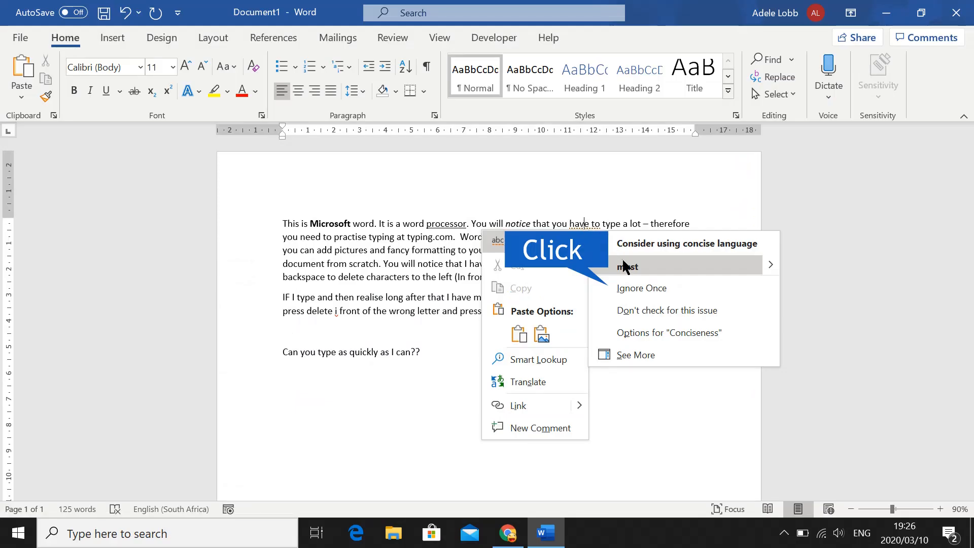
click(644, 288)
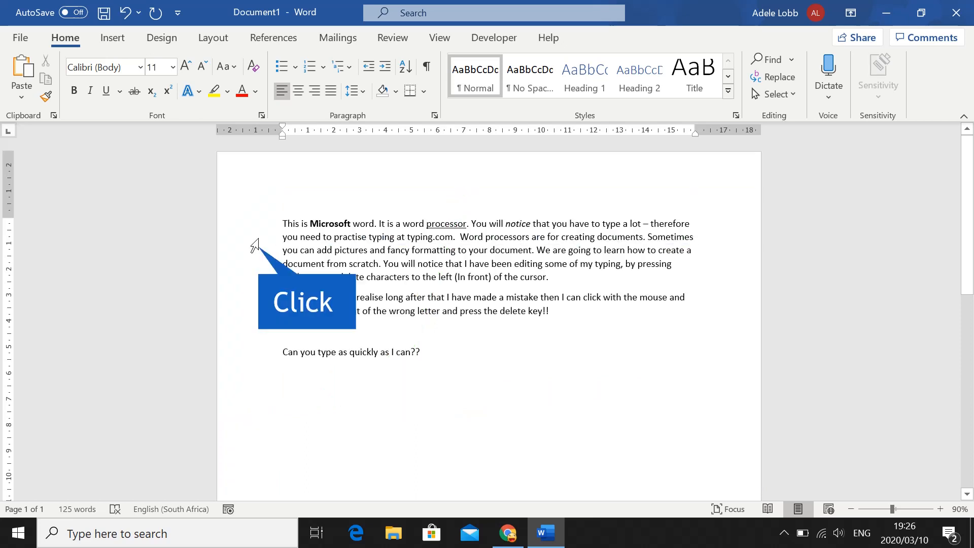
Change the font colour of the first paragraph's entire second line to the blue theme colour
click(255, 246)
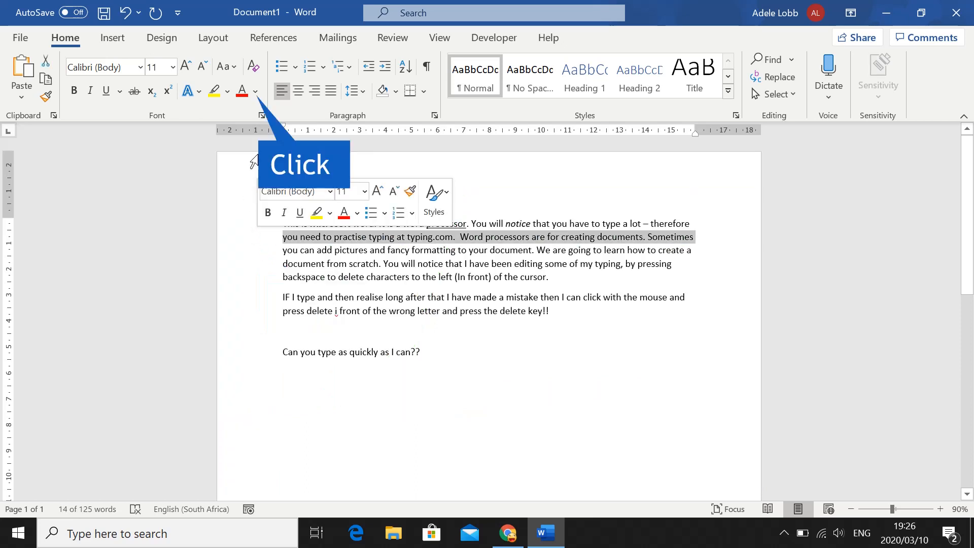
click(255, 93)
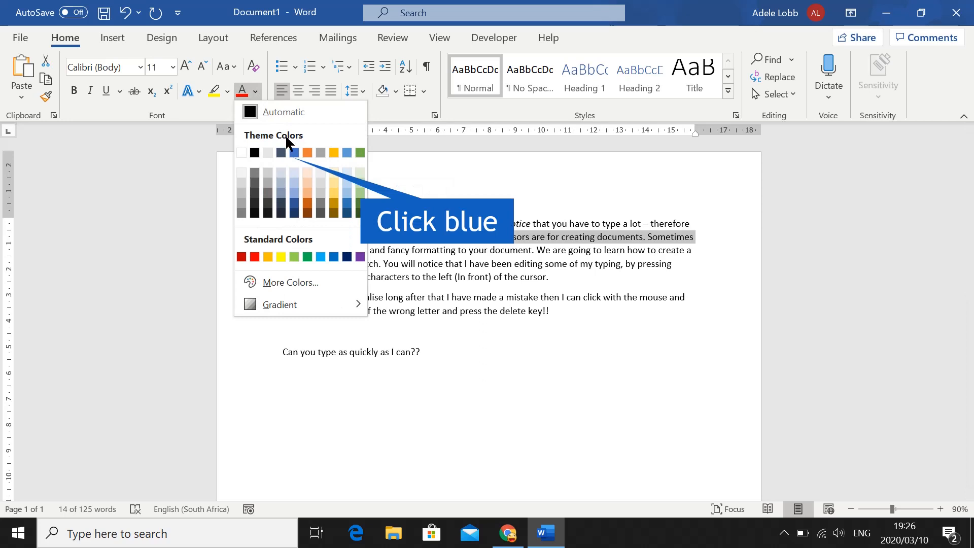
click(294, 152)
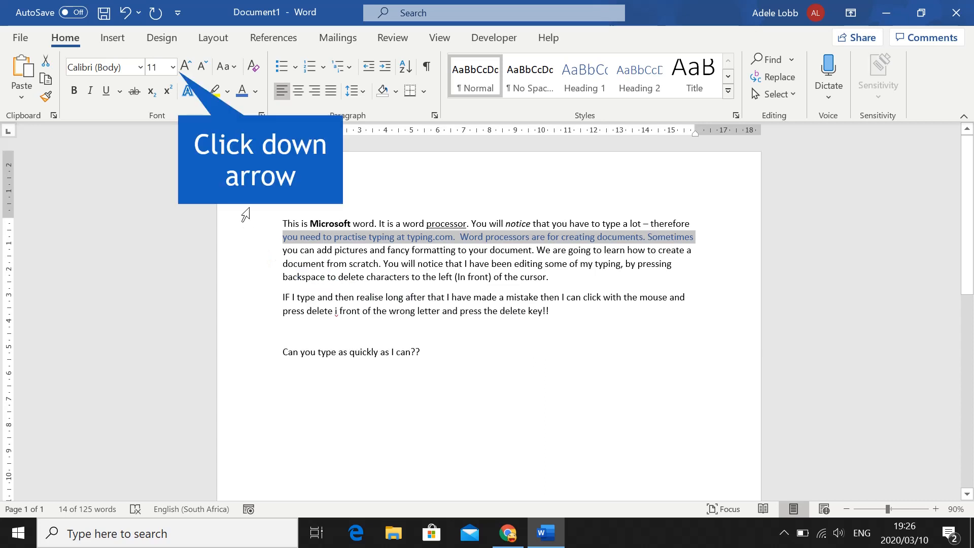
Set the first paragraph's third line, starting "you can add pictures", to font size 14 and the Bahnschrift font
click(173, 68)
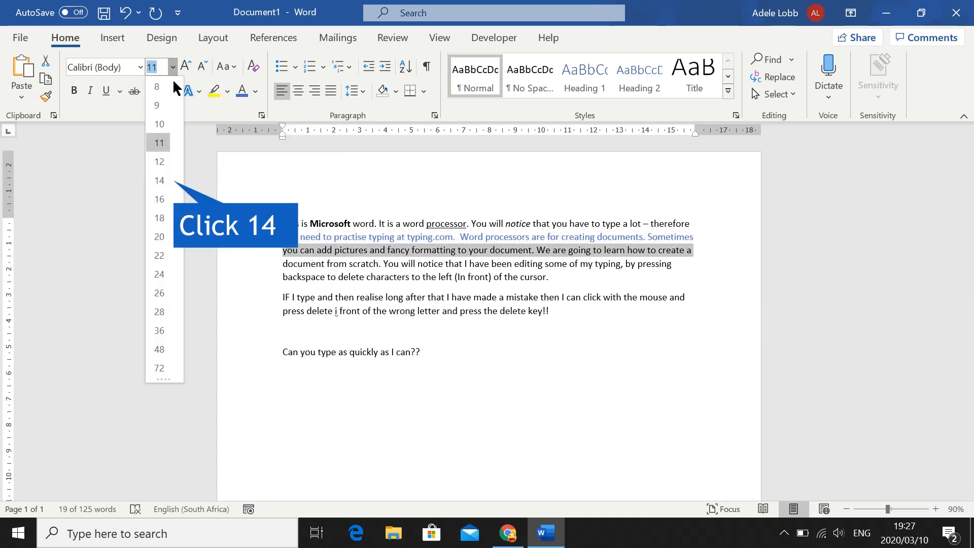
click(159, 180)
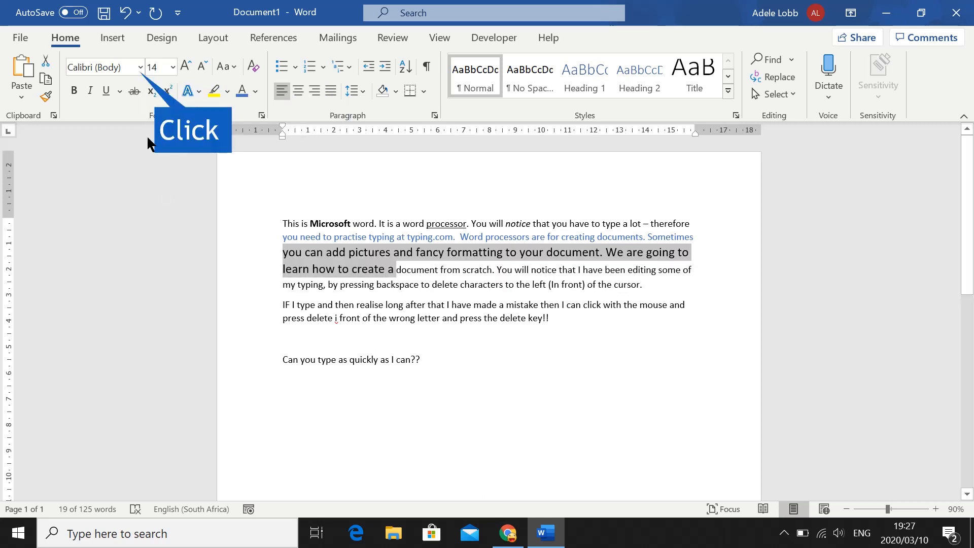
click(139, 66)
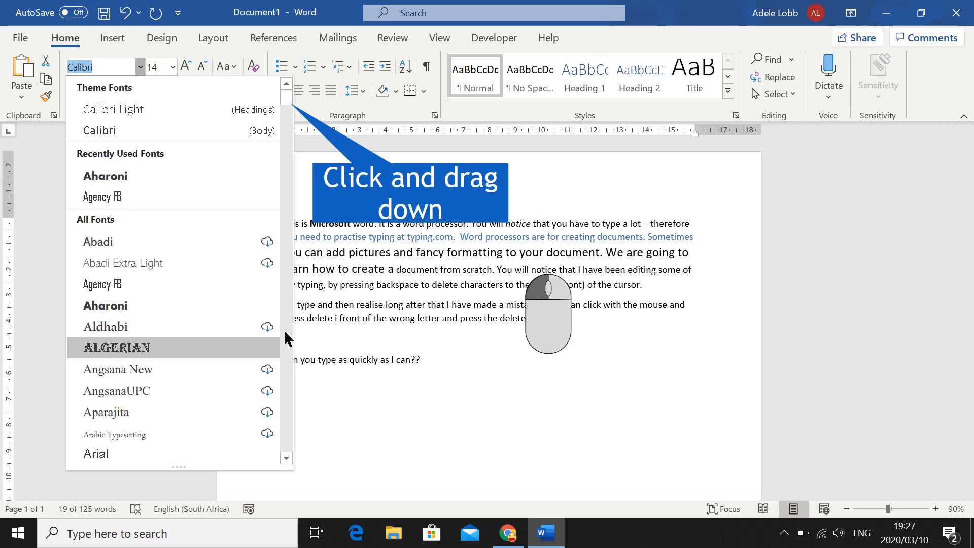
click(286, 458)
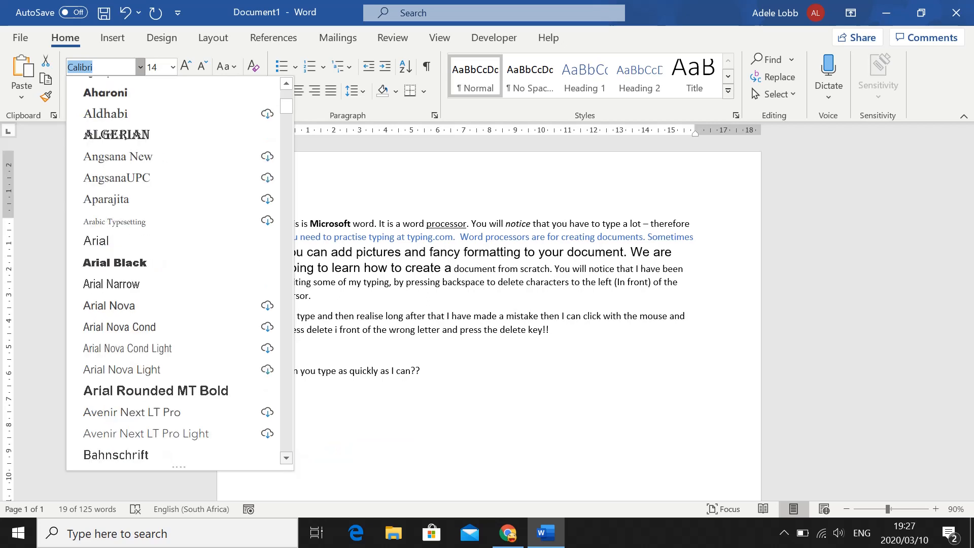
scroll(181, 274, down, 1)
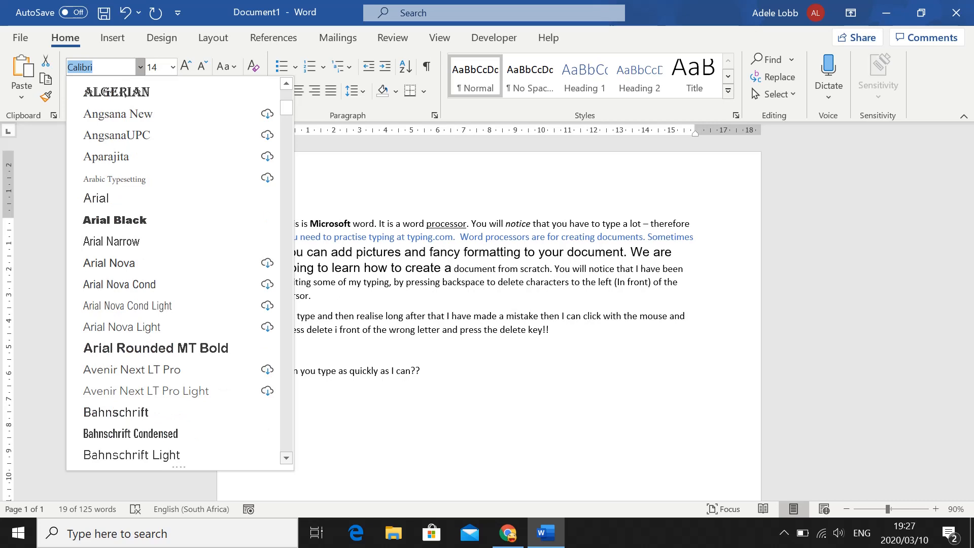
scroll(284, 455, up, 1)
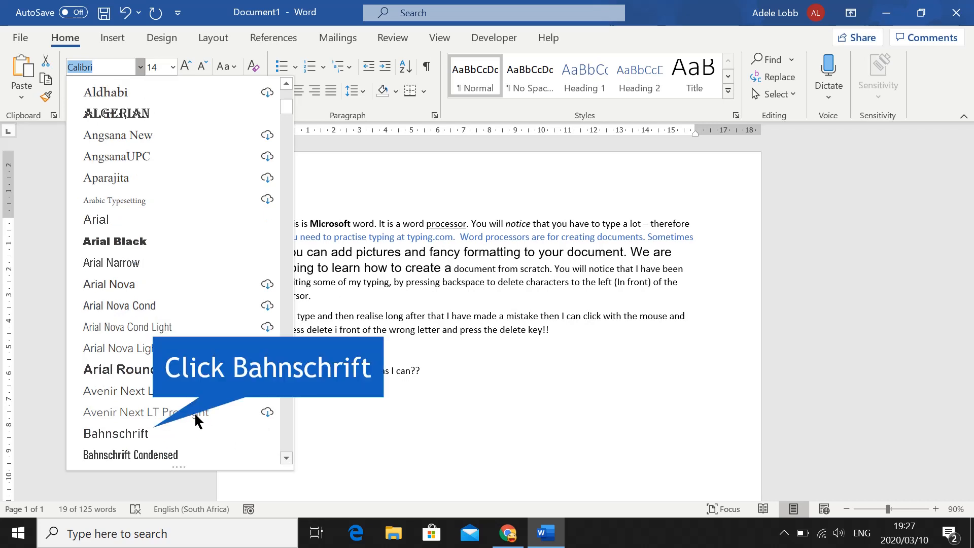
click(186, 432)
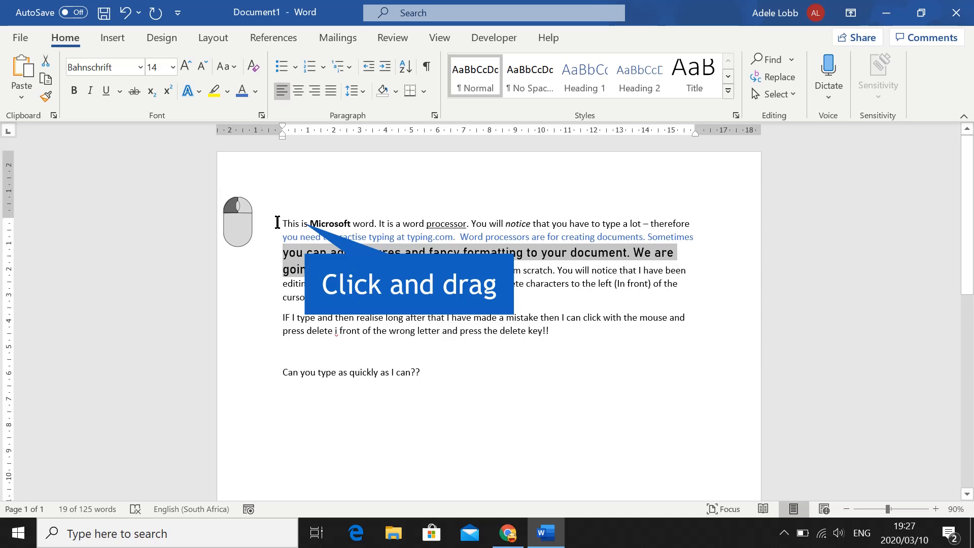
Justify the whole first paragraph and right-align the second paragraph, which starts "IF I type"
drag(277, 222, 304, 297)
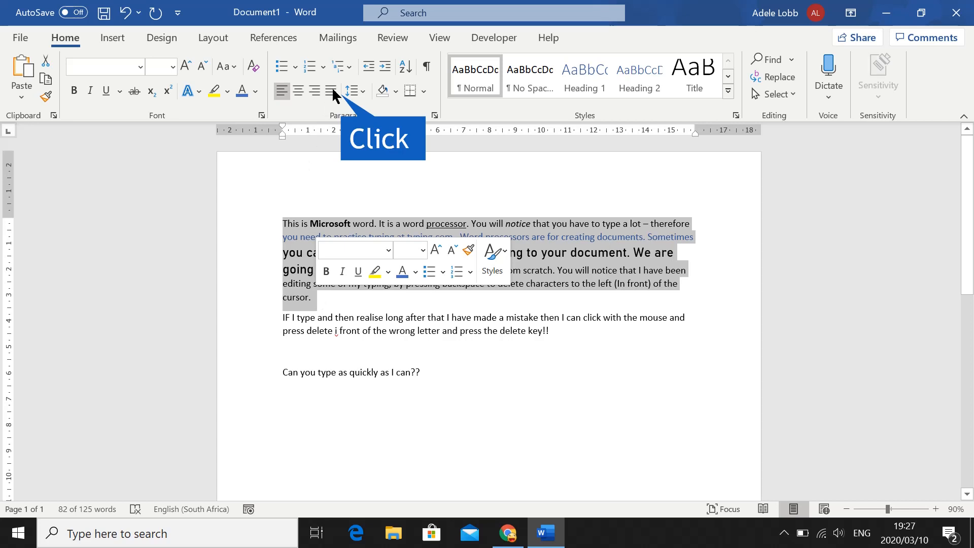
click(332, 90)
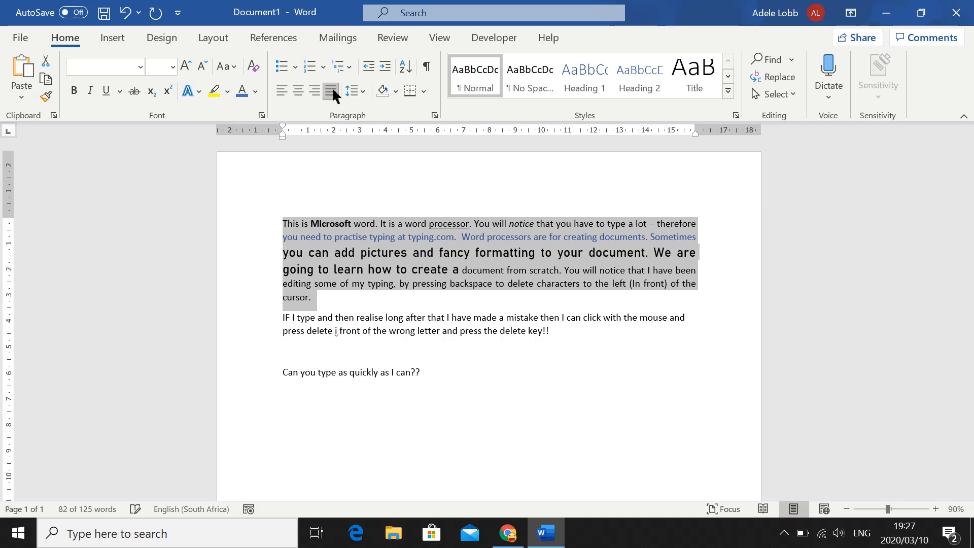
double_click(268, 324)
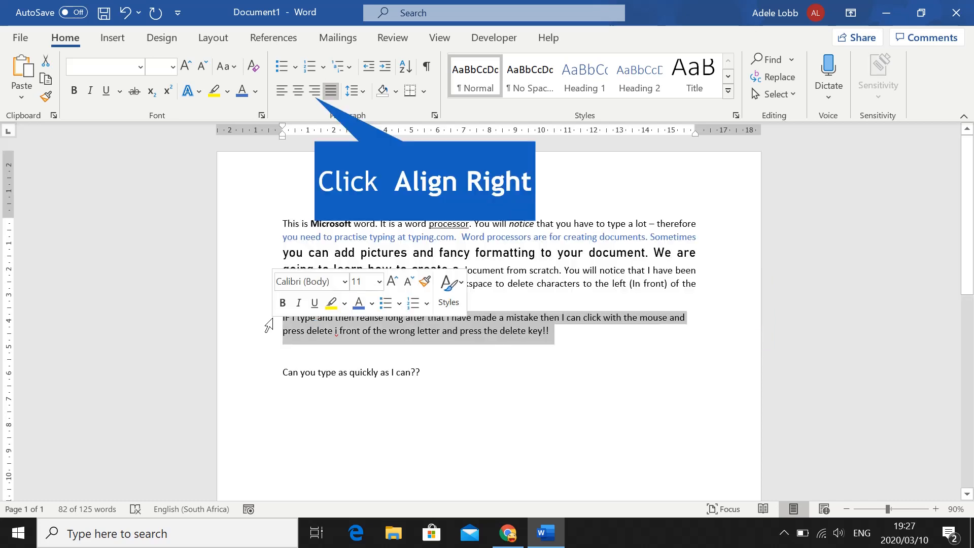
click(315, 91)
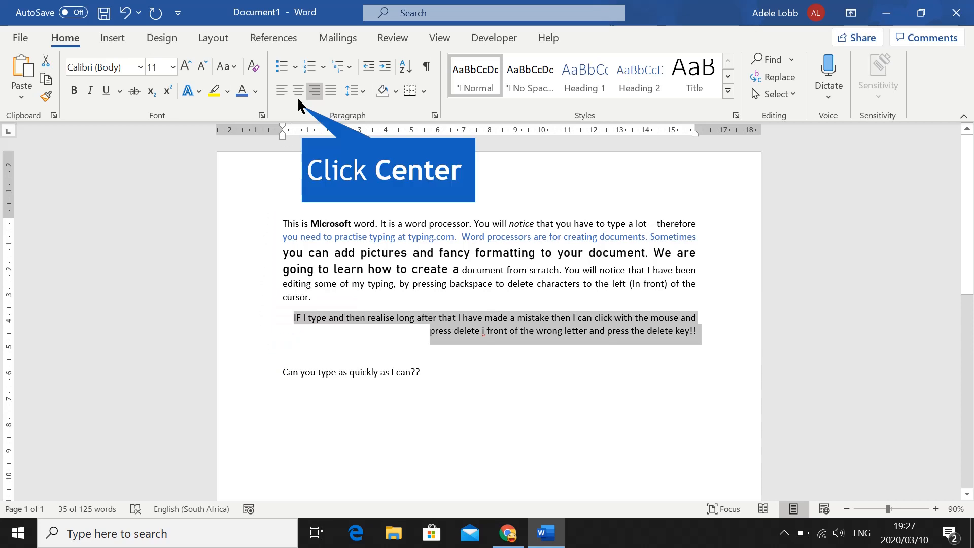
Centre the line "Can you type as quickly as I can??" and start a new paragraph below it
click(298, 91)
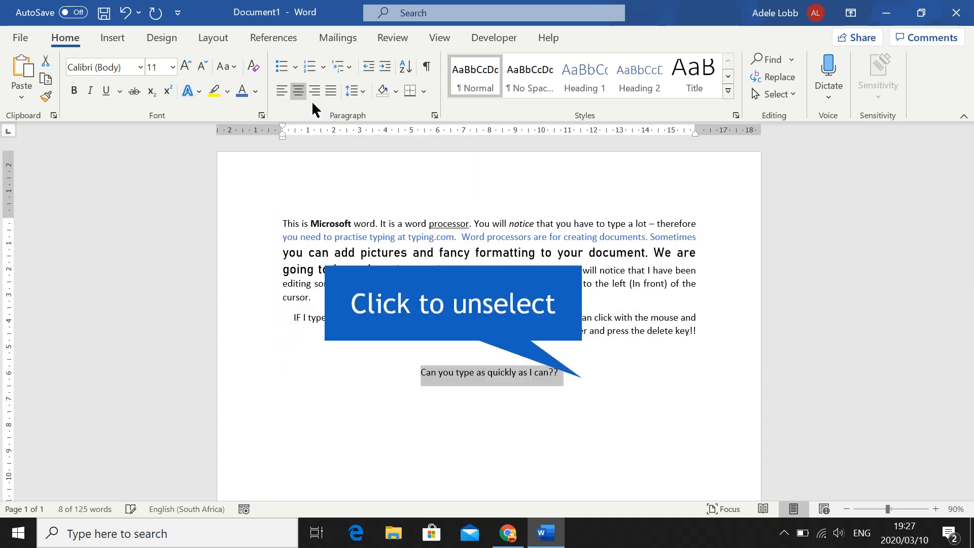
click(582, 368)
key(Return)
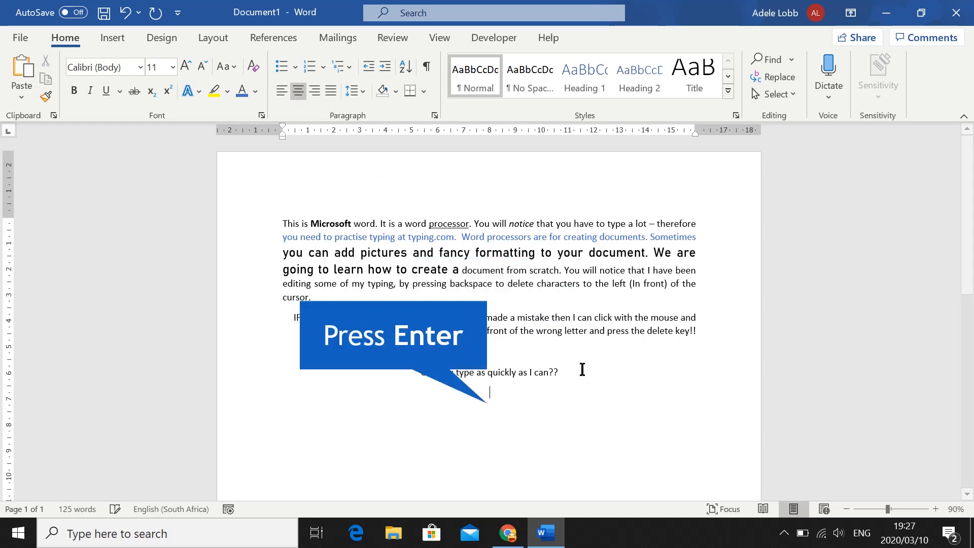
Enter the line "And one more" below the centred question and left-align it
text(and one)
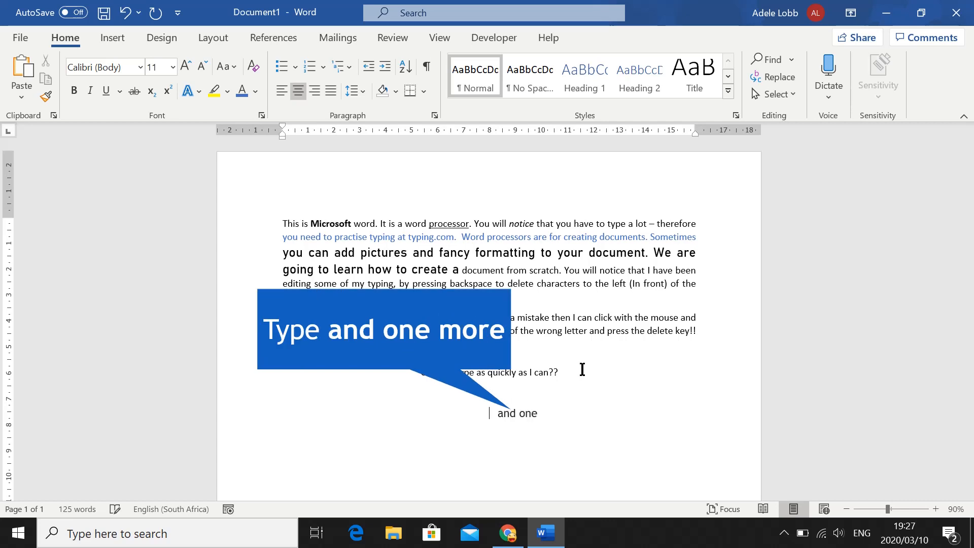
text( mor)
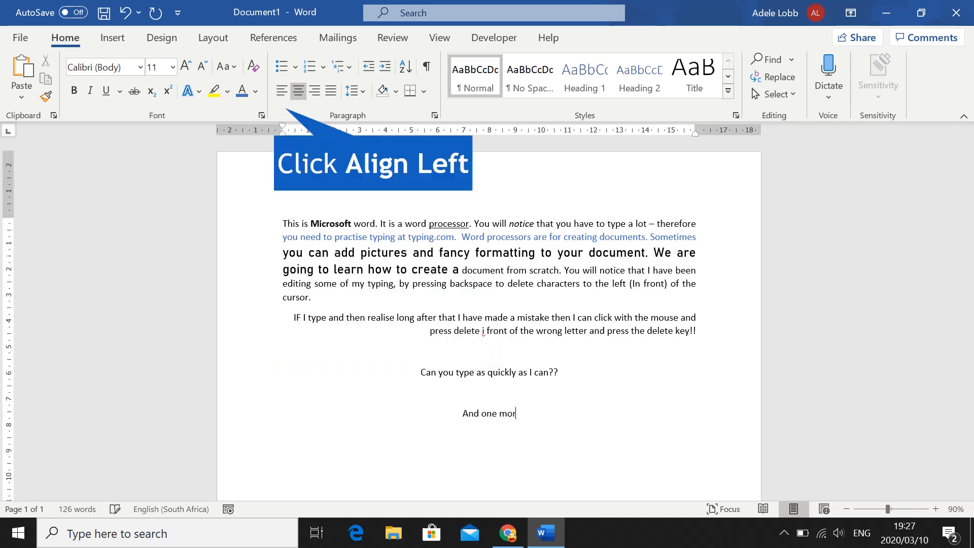
text(e)
click(282, 91)
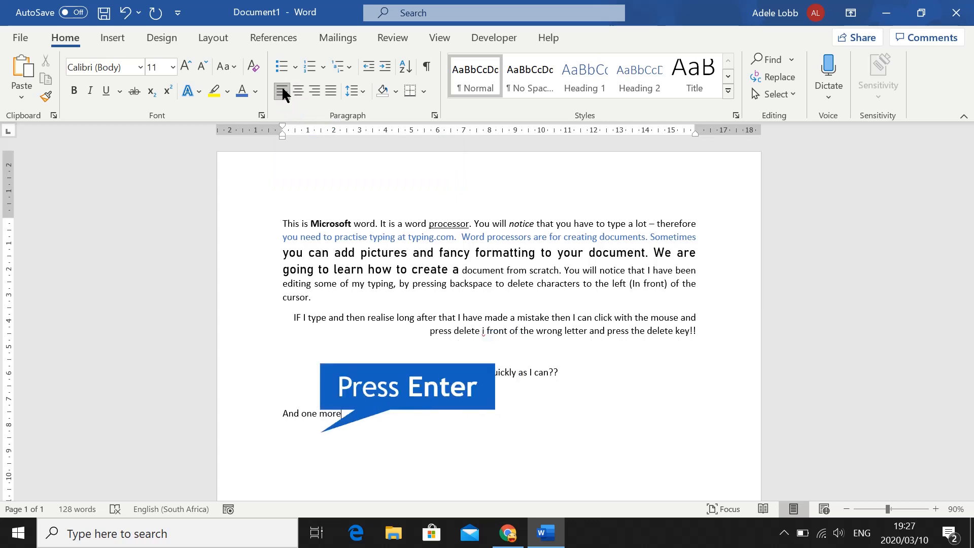
In a new paragraph, enter "Just Like excel you can have a new line without" and undo the last entry
key(Return)
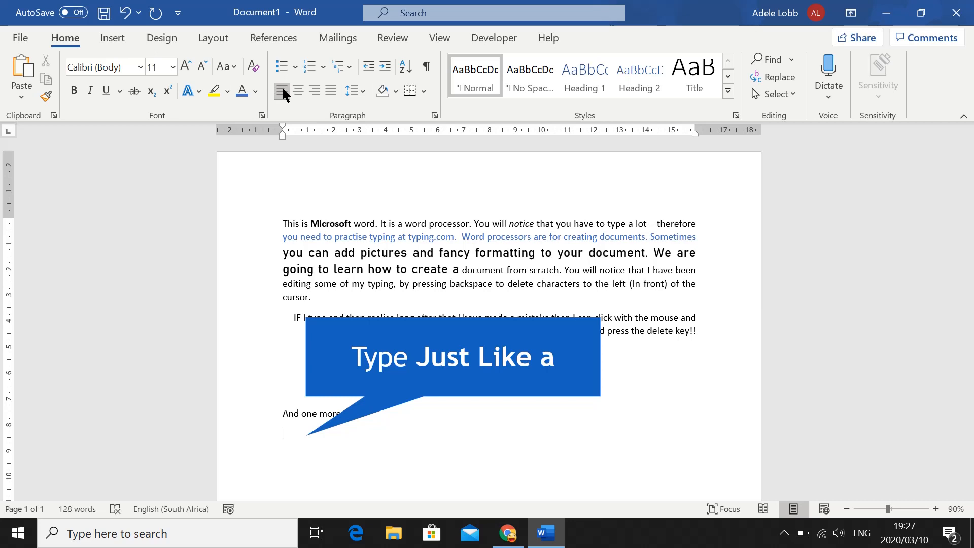
text(Just Like a)
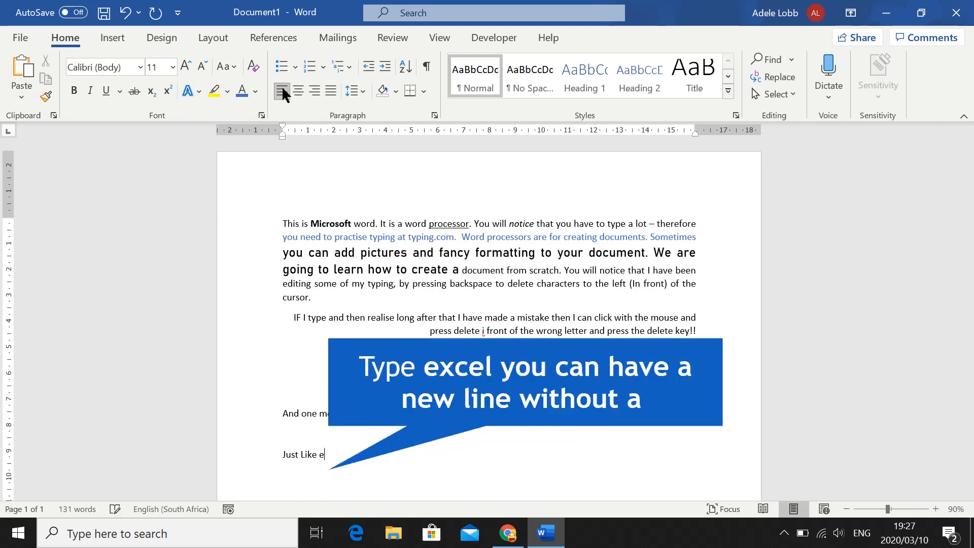
key(BackSpace)
text(excel you can have a new line without)
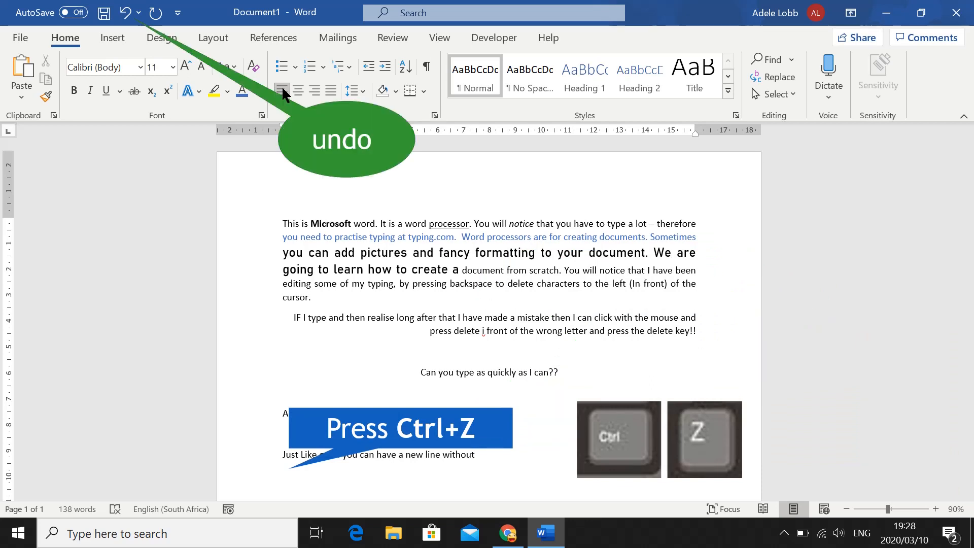
key(ctrl+z)
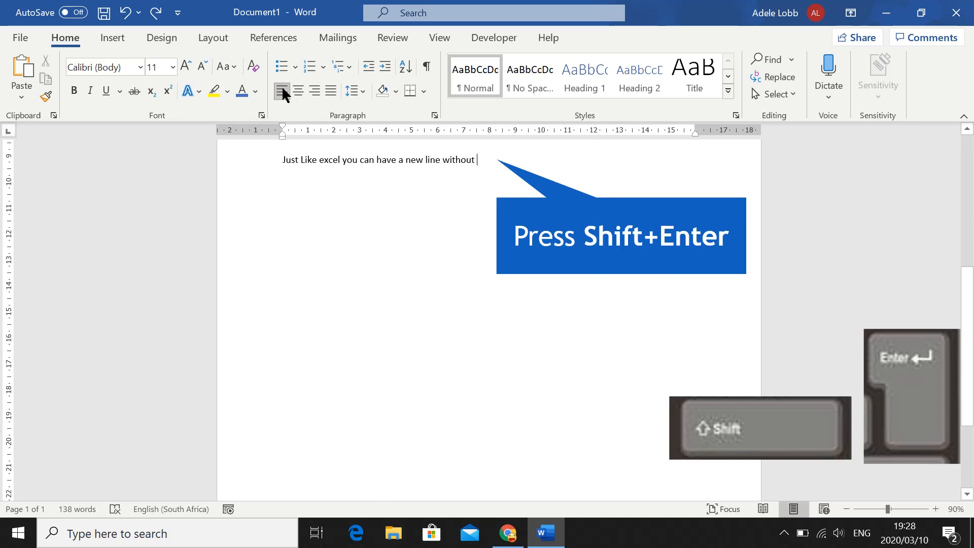
Insert a line break after "without" and enter "A new paragraph." within the same paragraph
key(shift+Return)
text(a new)
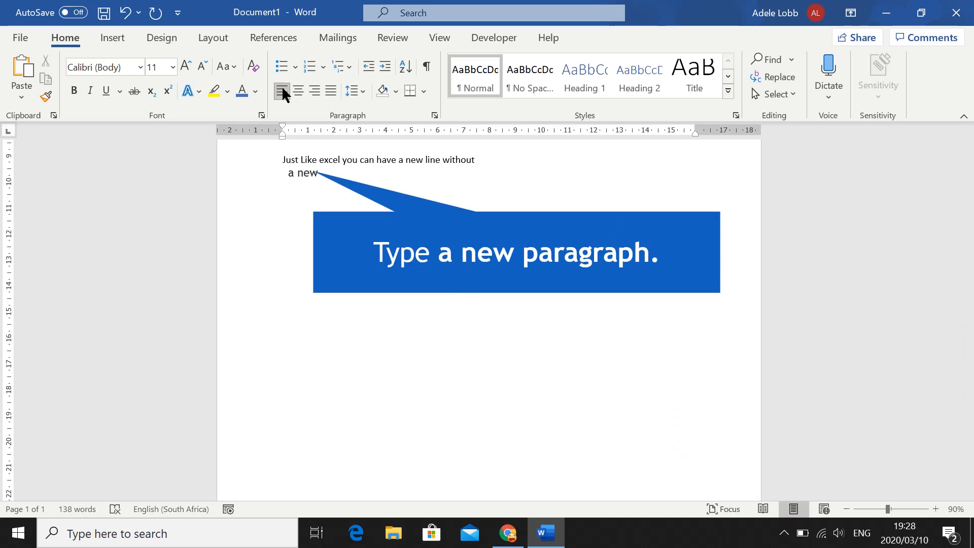
text( paragraph.)
Start a new paragraph and enter "IN word a new paragraph is formed by typing the enter key."
key(Return)
text(In word)
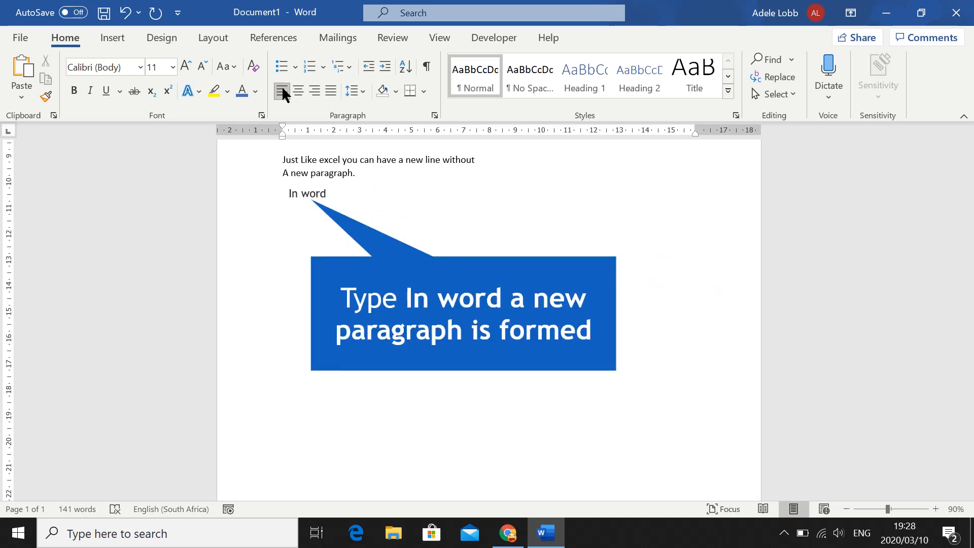
text( a new paragraph)
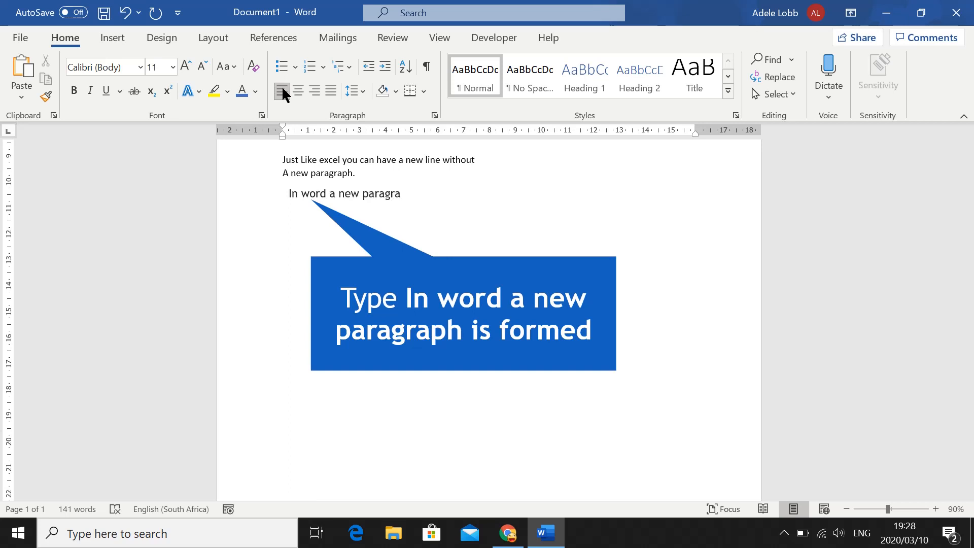
text( is fom)
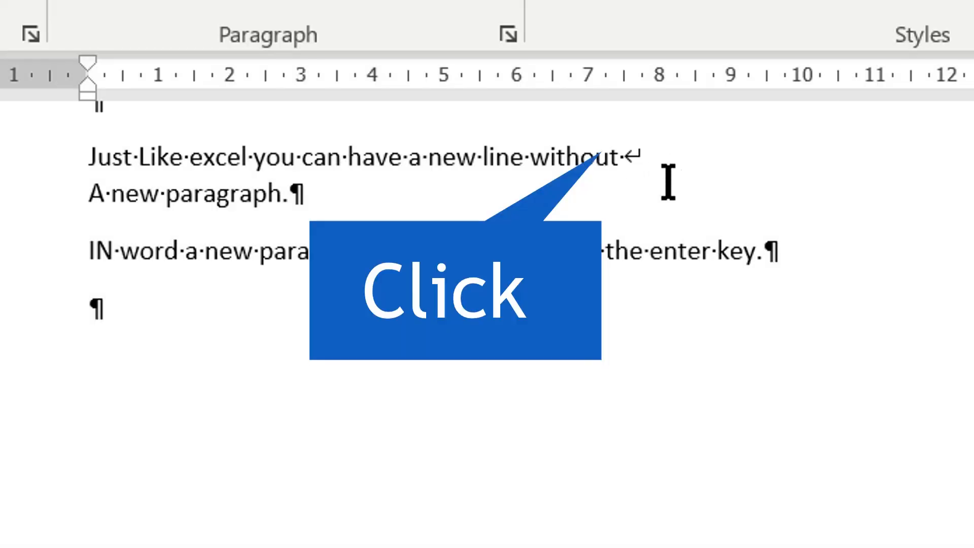
Add "(shift enter)" after "without", before the line break in the paragraph starting "Just Like excel"
click(726, 166)
text((A)
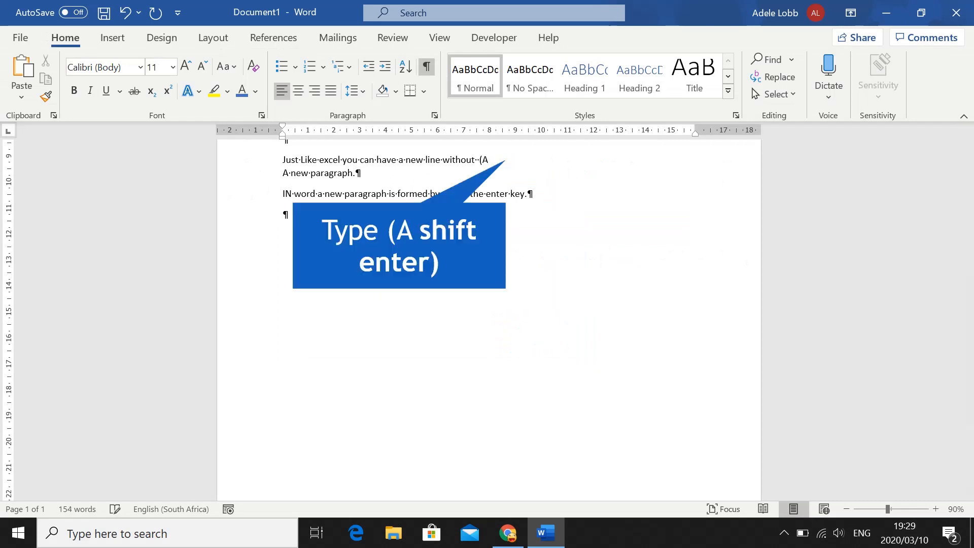
text( shift enter)
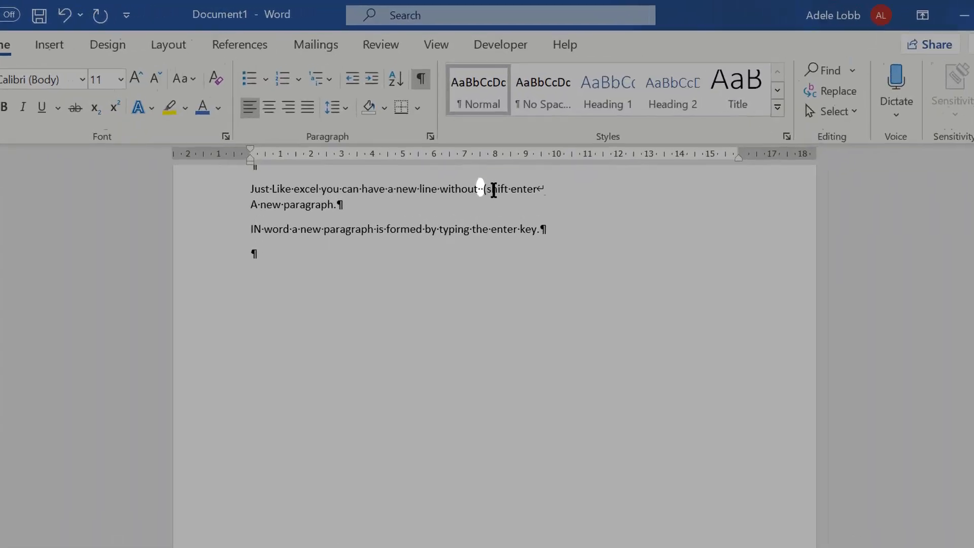
click(477, 160)
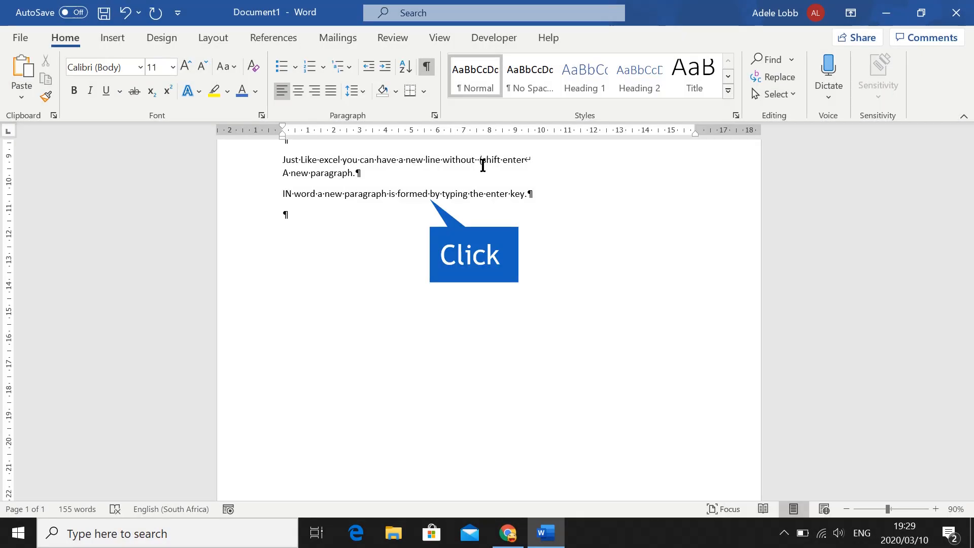
text())
Insert a line break after "formed" and add "(Shift enter is also called a soft return)" before that break
click(430, 192)
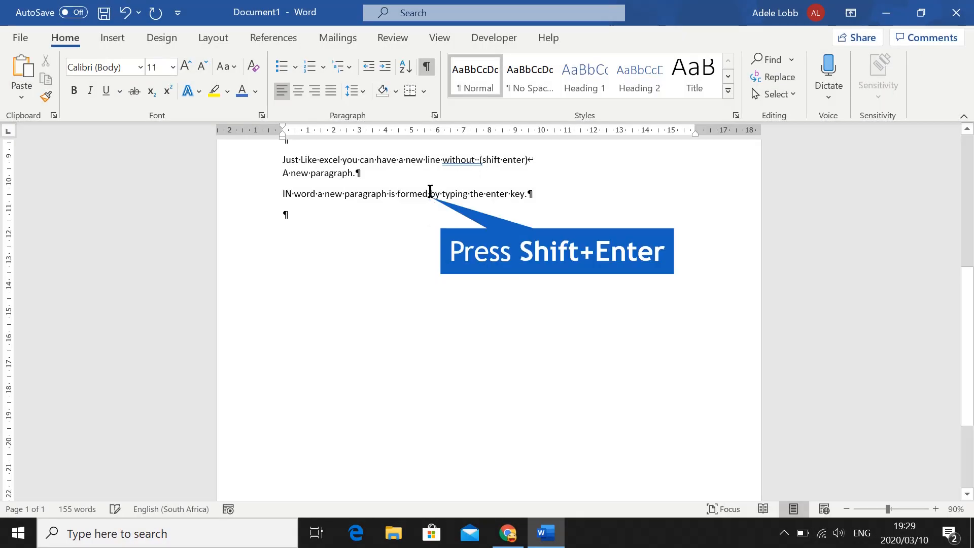
key(shift+Return)
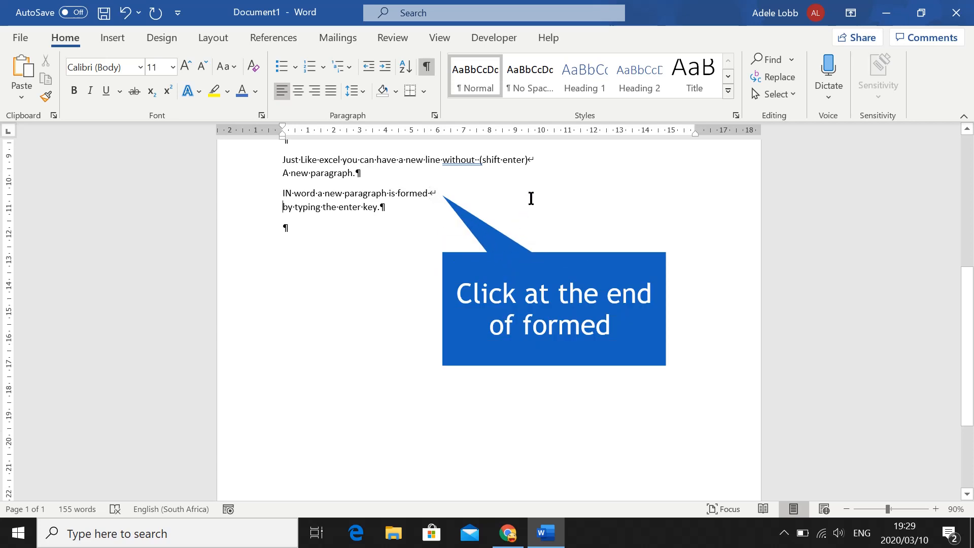
click(428, 194)
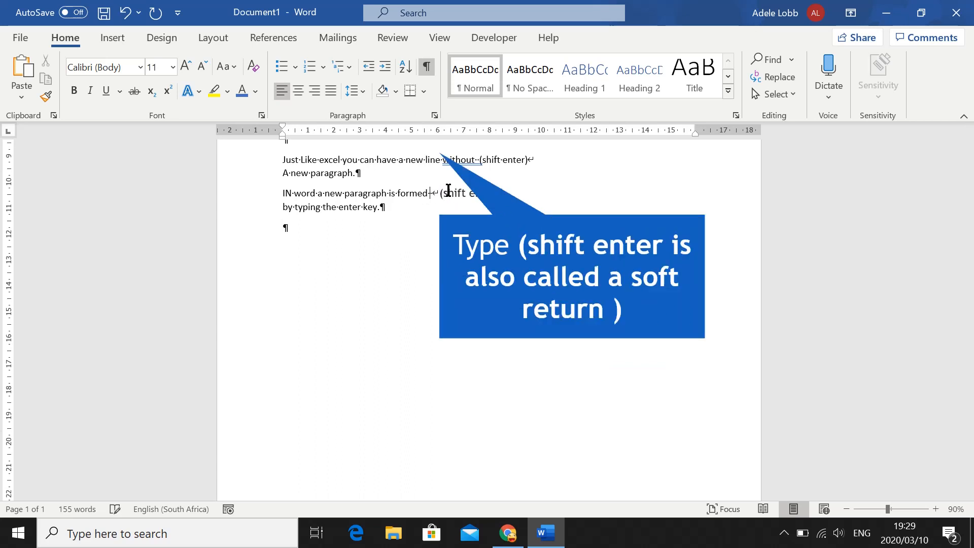
text((shift enter is also called a soft reTURn0)
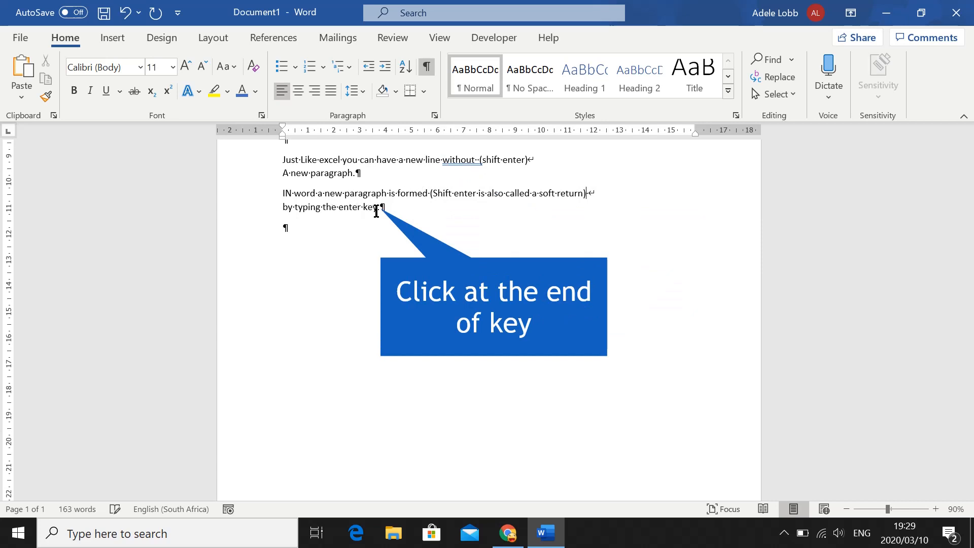
Add "(Enter key also called hard return)" after "by typing the enter key." and hide the formatting marks
click(381, 212)
text((ente)
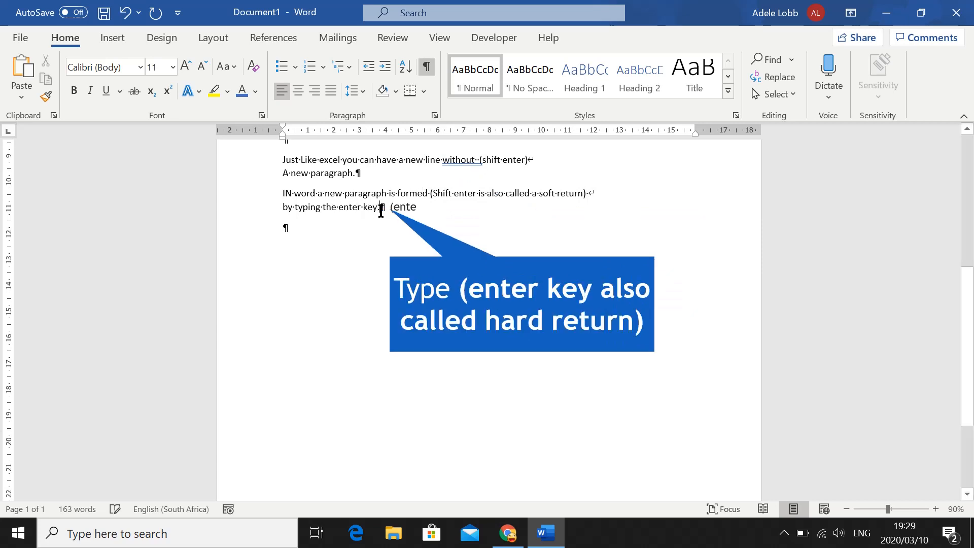
text(r key also called hard return)
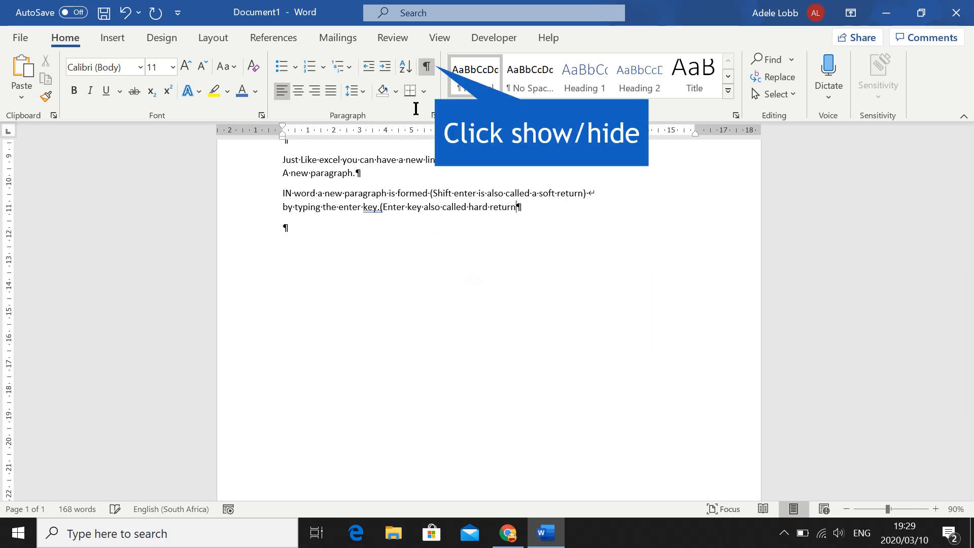
click(428, 68)
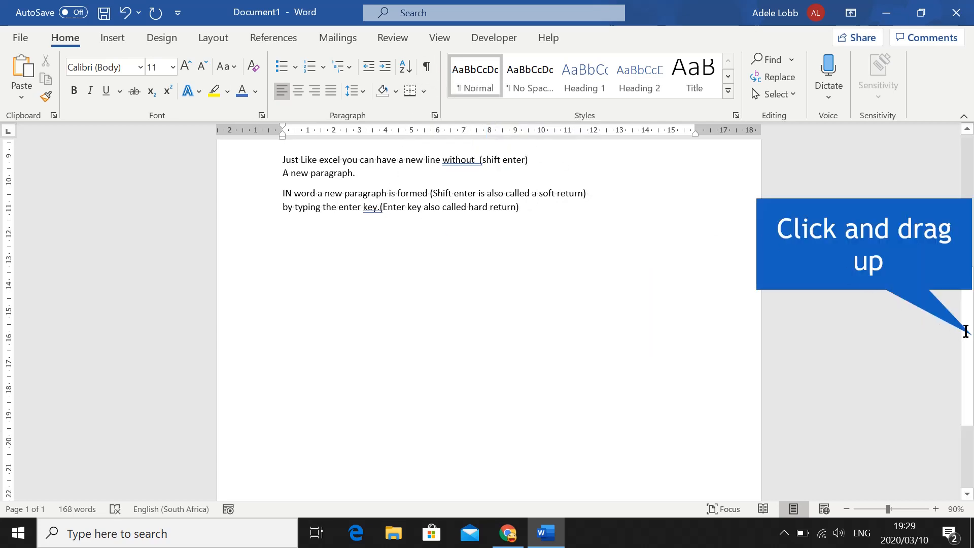
Look over the document from the top and open the file commands for saving it
drag(965, 331, 943, 174)
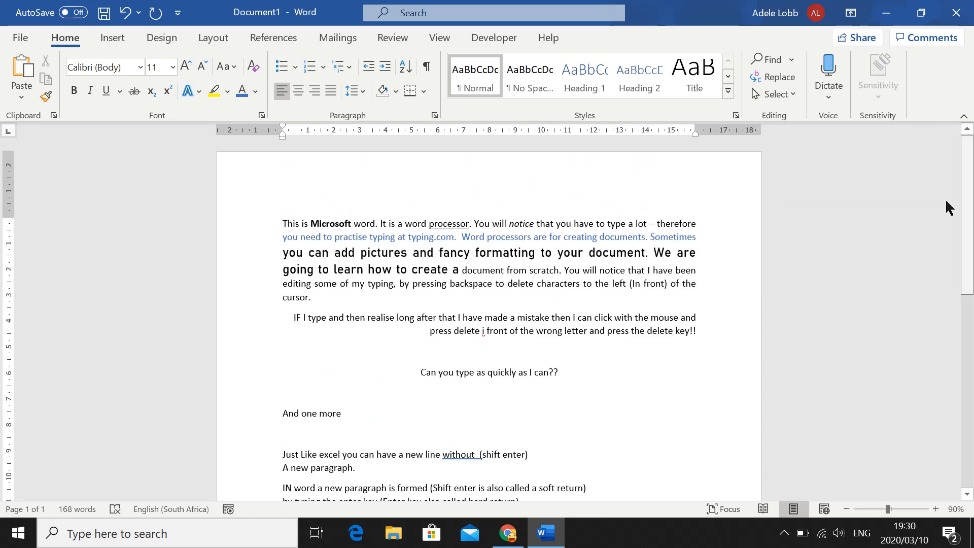
scroll(945, 199, down, 2)
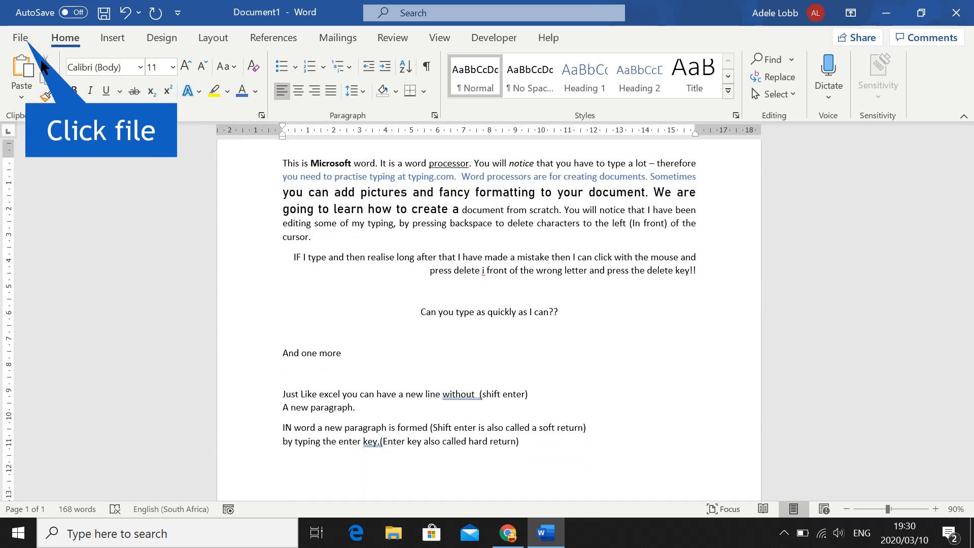
click(24, 37)
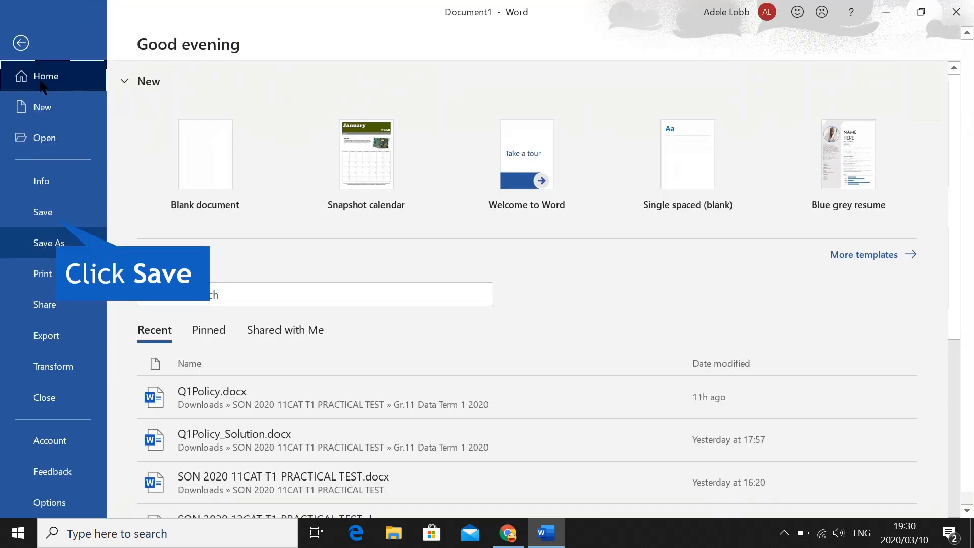